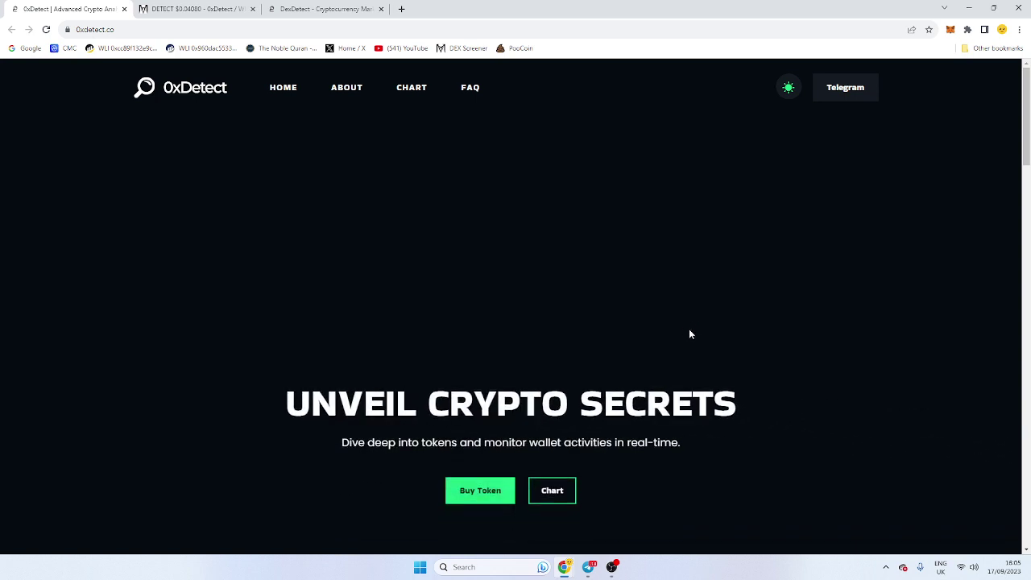
- Scroll down through the 0xDetect website
scroll(684, 337, down, 2)
scroll(684, 342, down, 2)
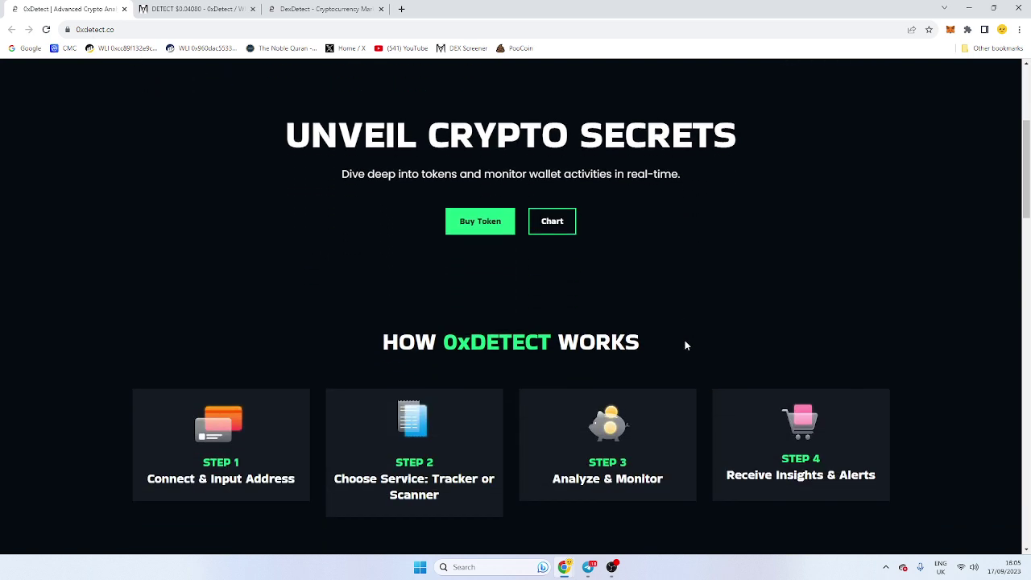
scroll(685, 344, down, 1)
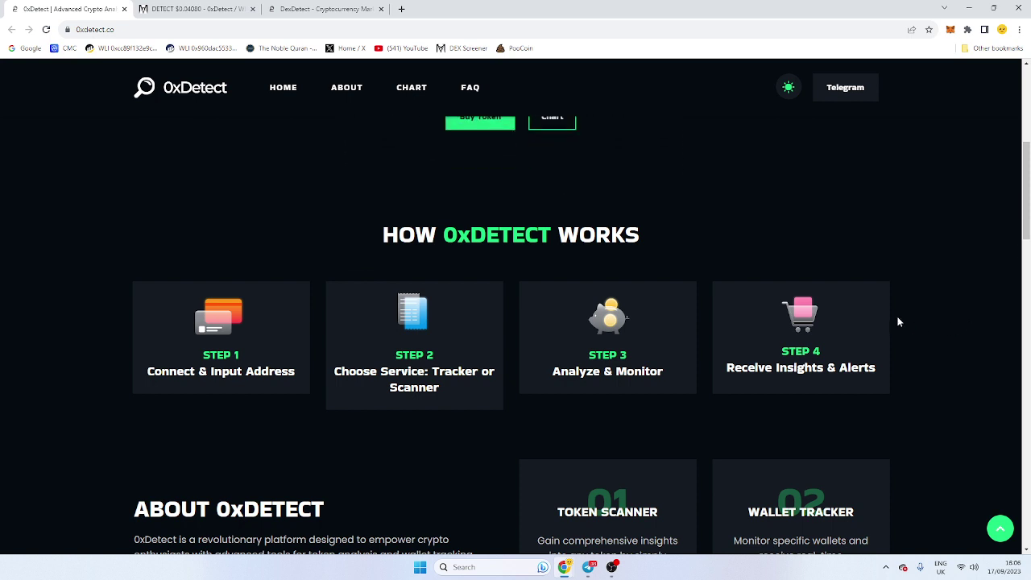
- Check the MetaMask wallet briefly, then bring up the 0xDetect Bot chat in Telegram
click(951, 28)
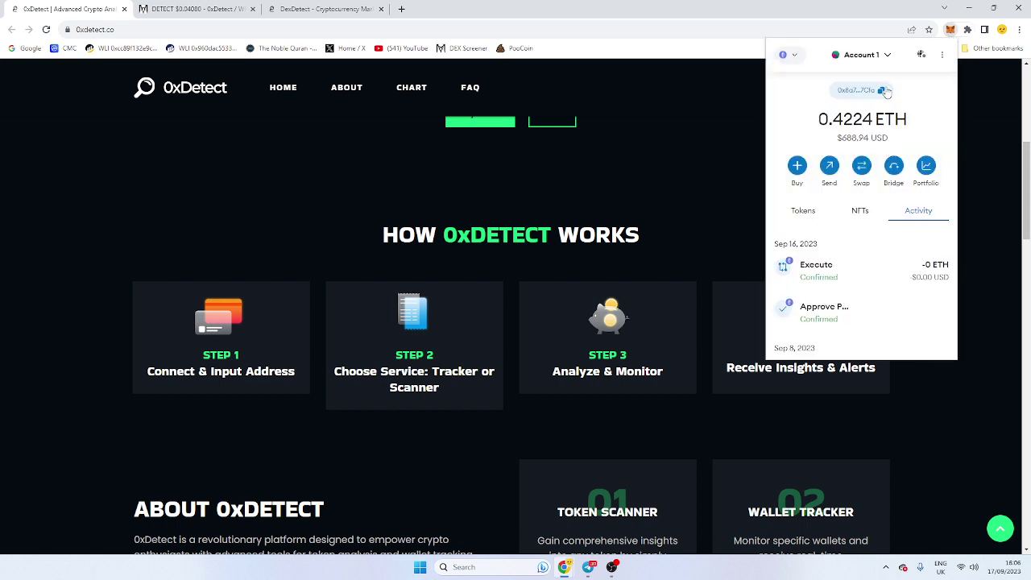
click(508, 196)
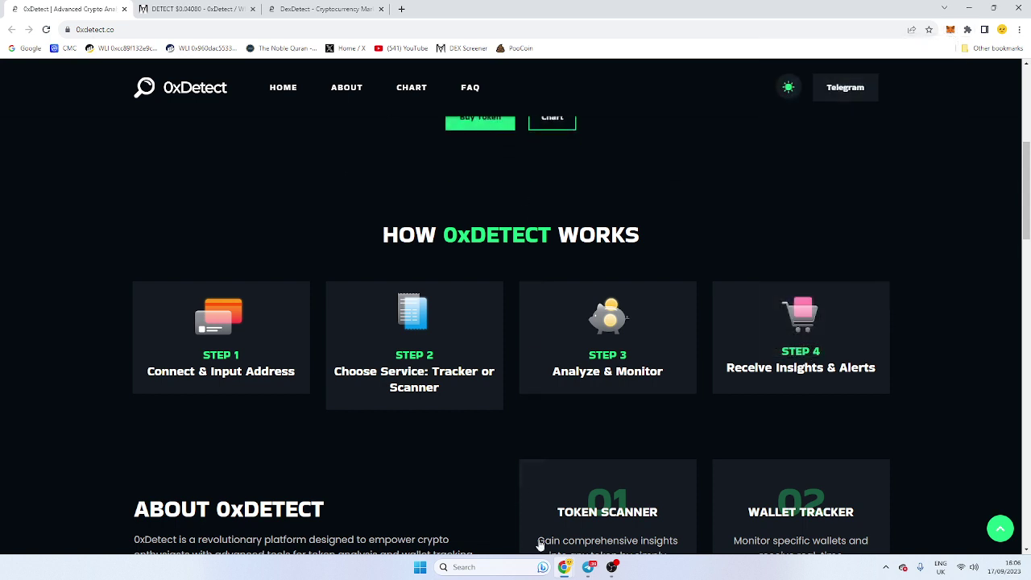
click(596, 568)
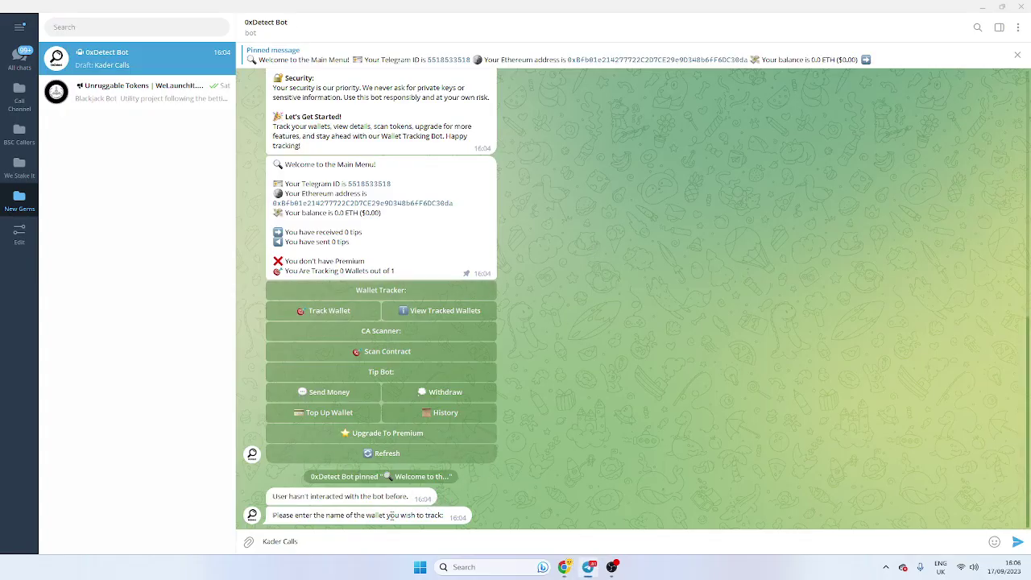
- Replace the leftover draft with /start and send it to the 0xDetect Bot
key(ctrl+a)
text(/start)
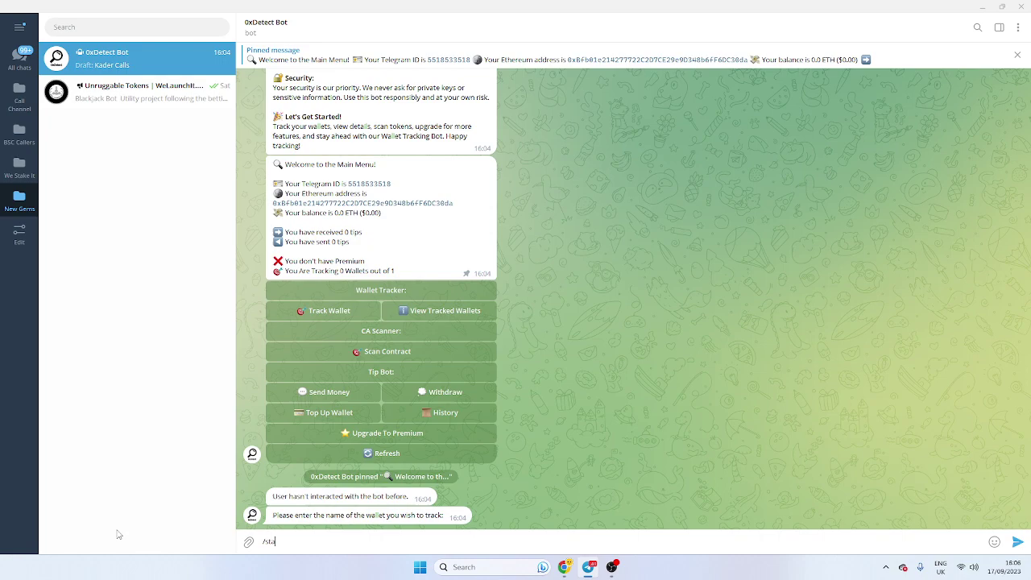
key(Return)
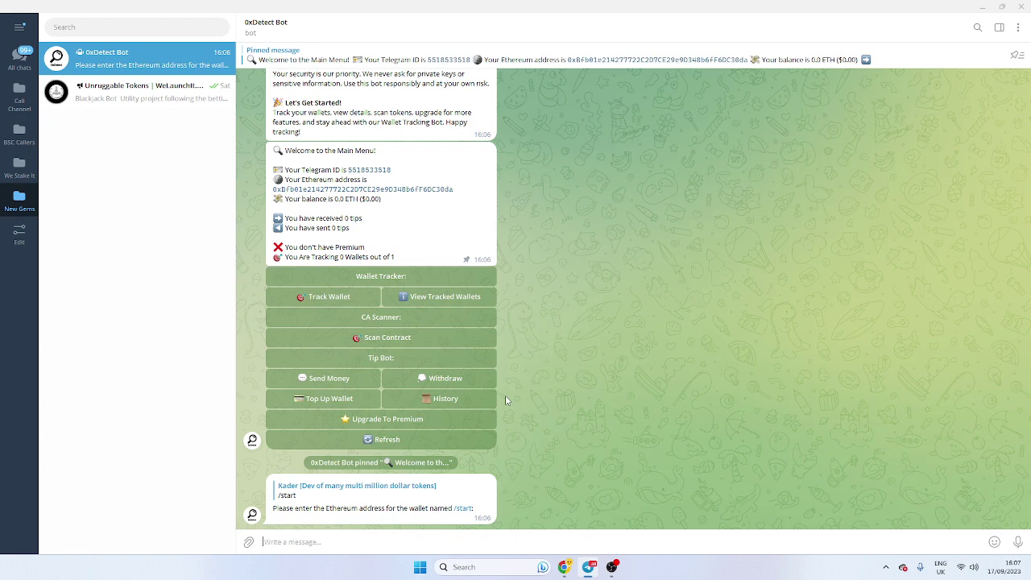
- Choose Track Wallet, then send the wallet's name and its pasted Ethereum address to the bot
double_click(346, 256)
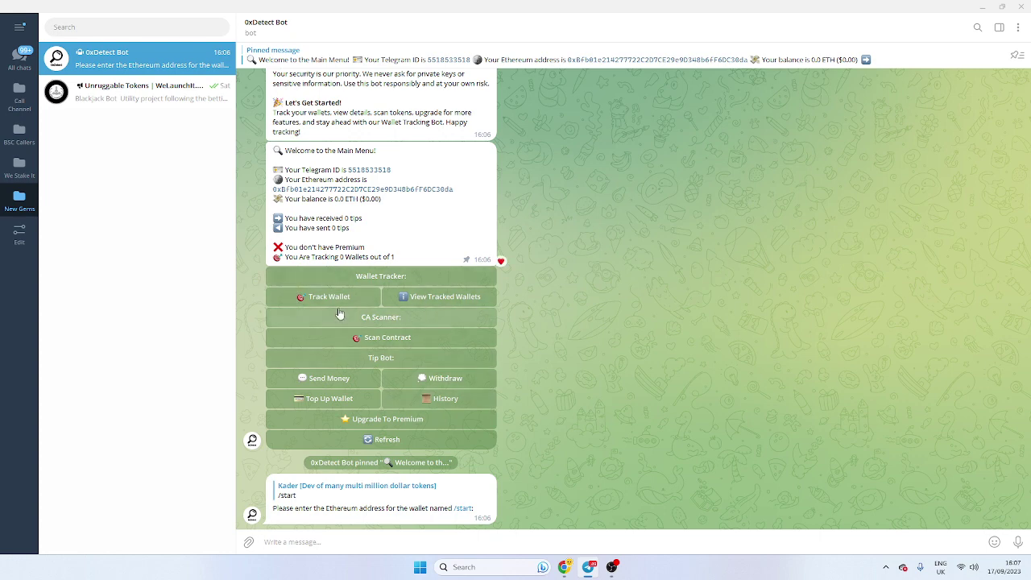
click(330, 296)
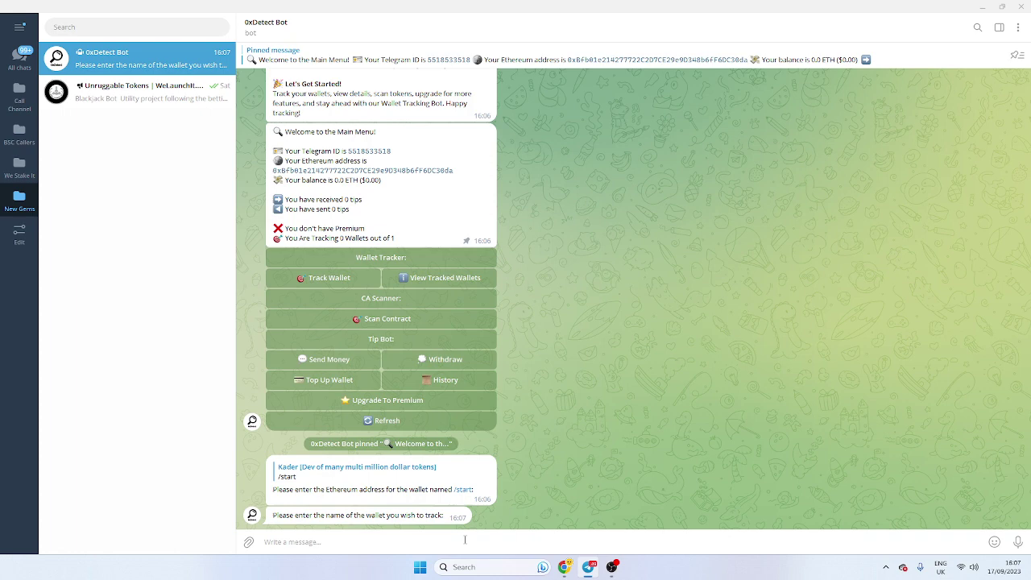
text(Kader )
text(Calls)
key(Return)
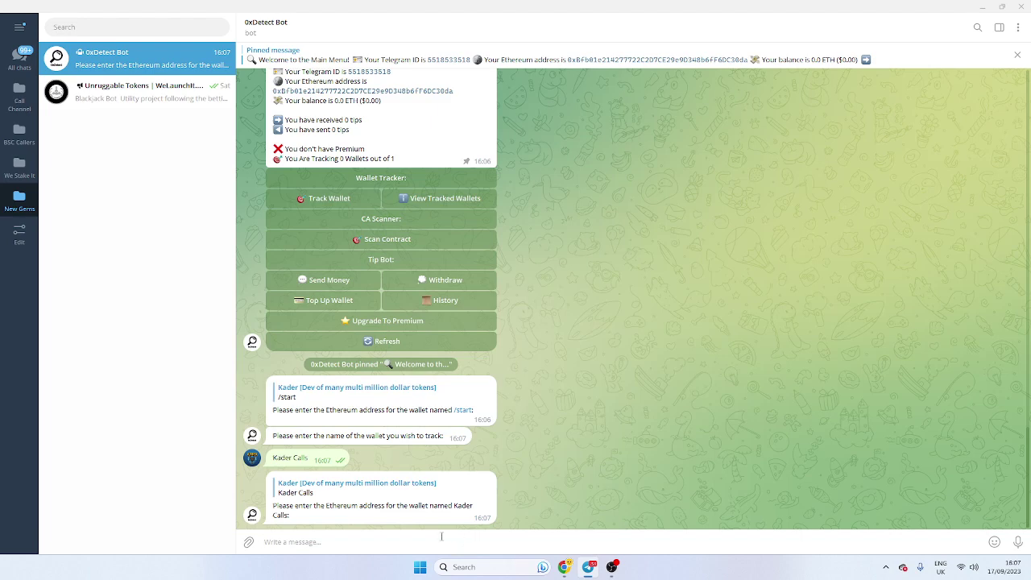
key(ctrl+v)
click(1018, 543)
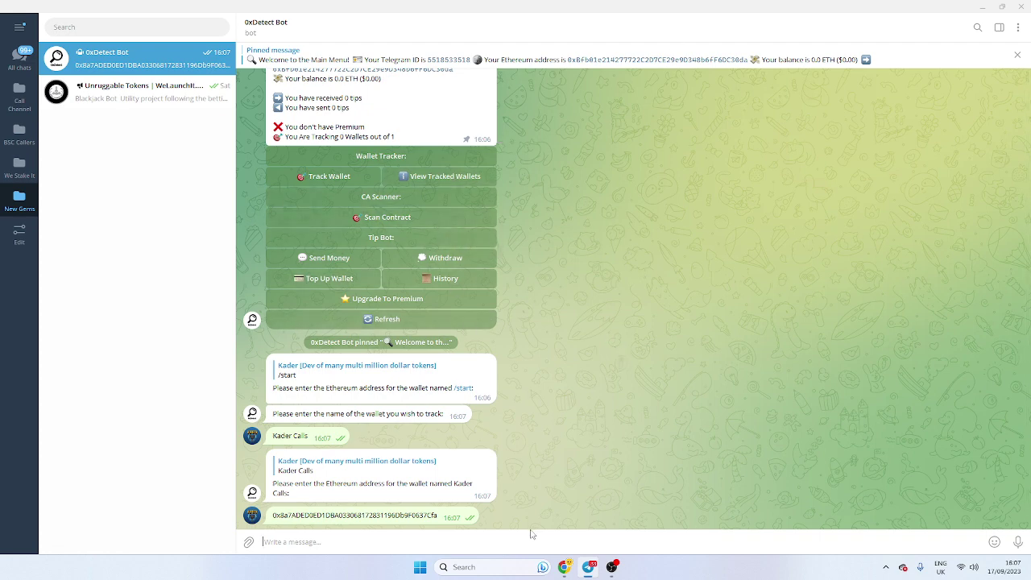
- Copy the DETECT token contract address from the DexScreener chart page and return to Telegram
mouse_move(564, 567)
click(619, 508)
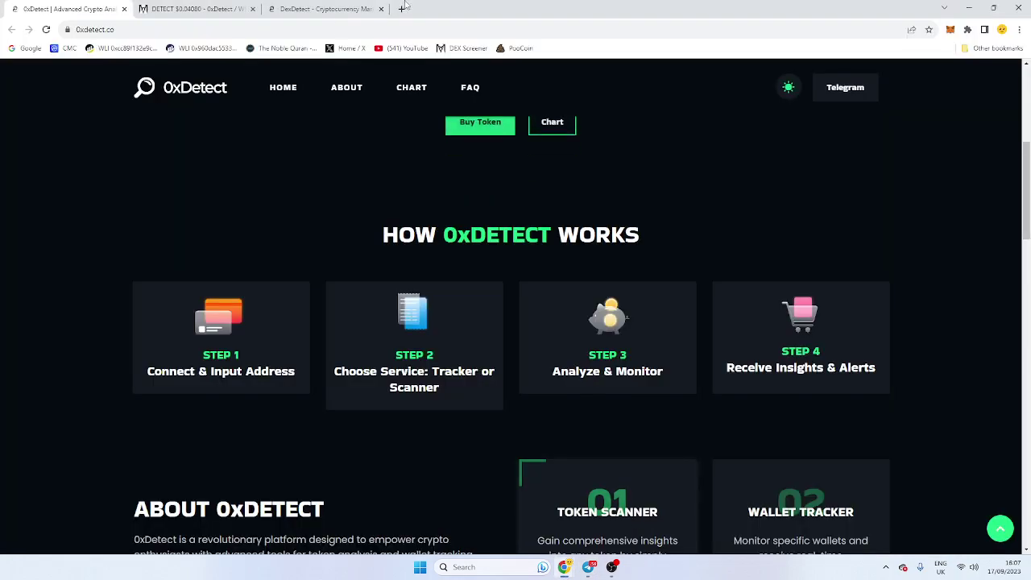
click(198, 9)
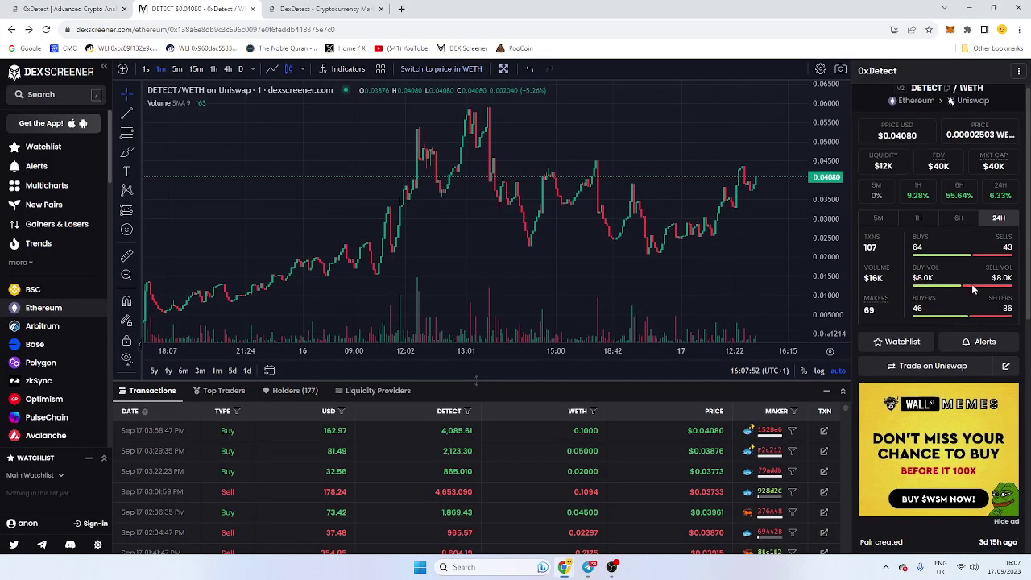
scroll(989, 360, down, 5)
click(934, 306)
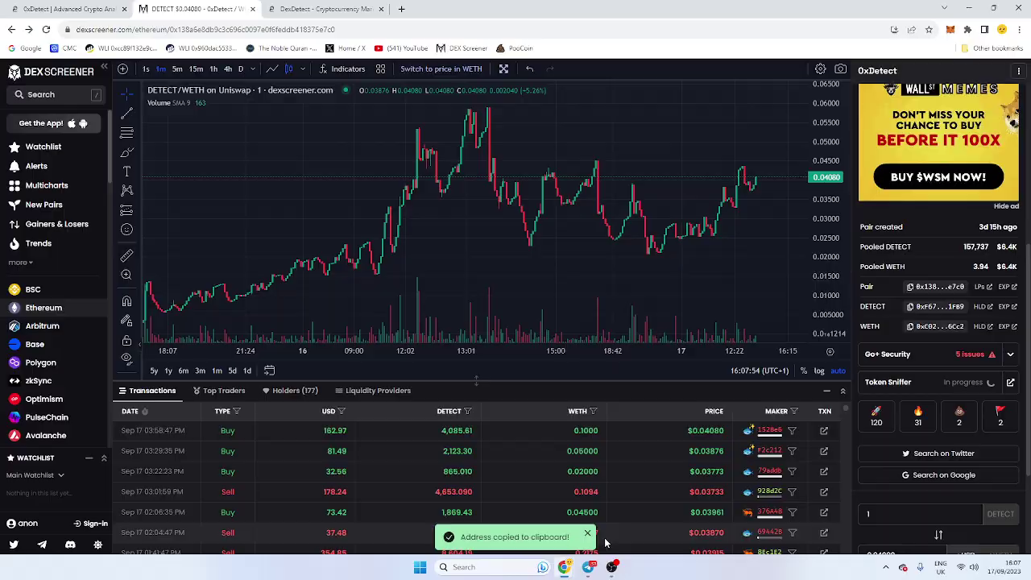
click(587, 569)
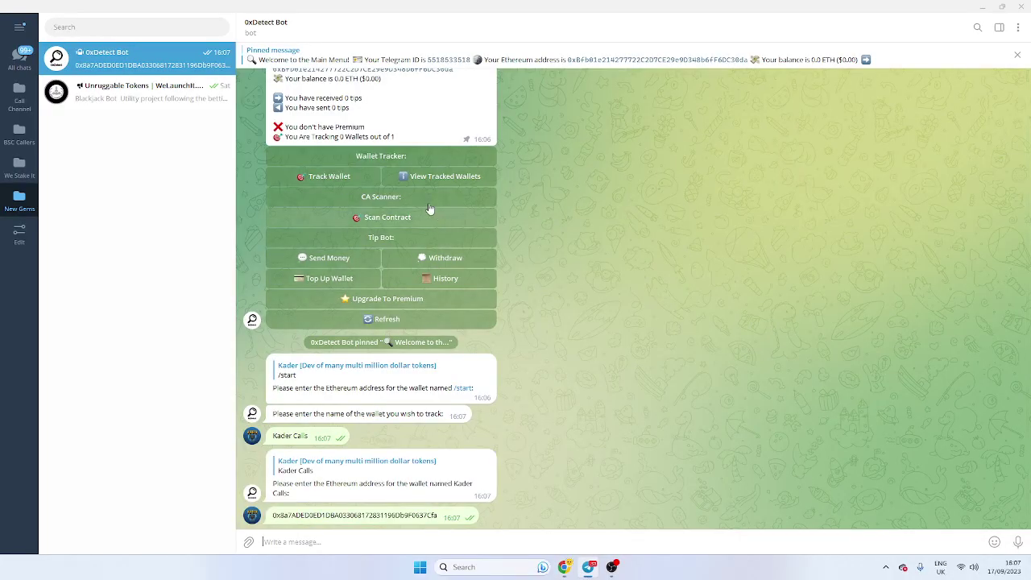
- Run the bot's Scan Contract on the pasted DETECT contract address
click(407, 224)
key(ctrl+v)
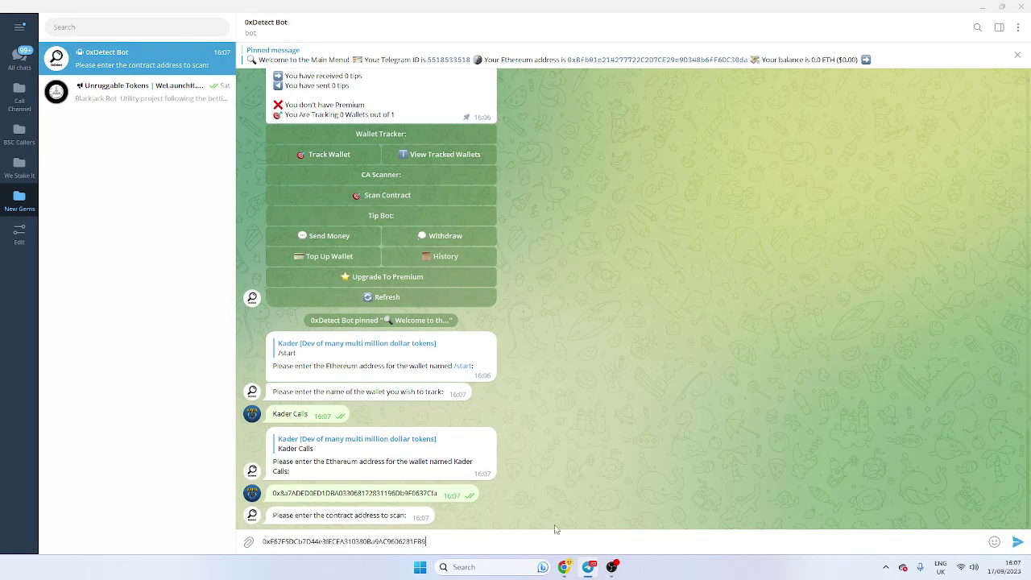
key(Return)
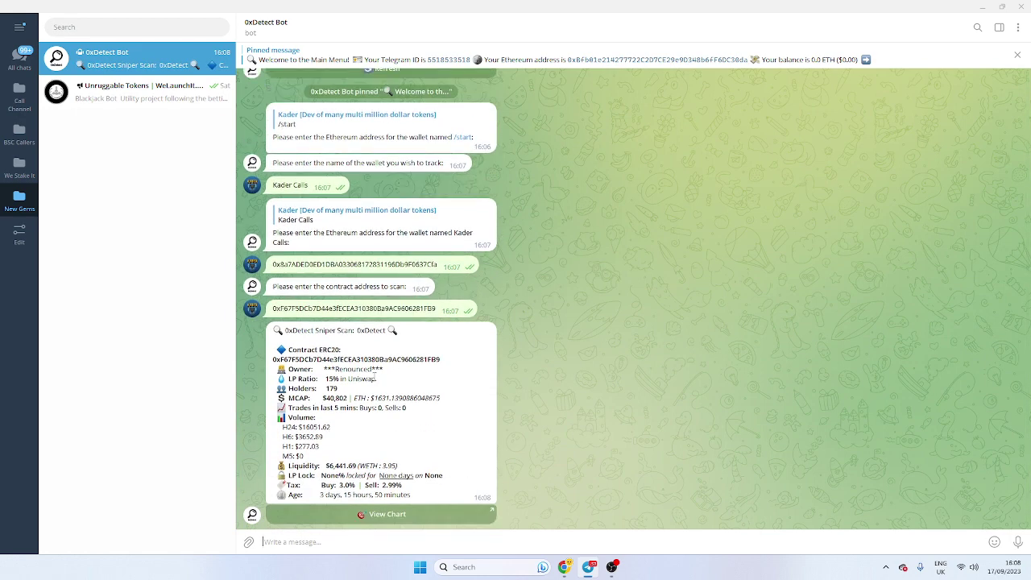
- Toggle a heart reaction on the Sniper Scan report on and off twice
double_click(354, 403)
double_click(387, 412)
double_click(491, 417)
double_click(562, 464)
- Open the DexDetect tab and scroll through its market-cap price rankings and crypto news
mouse_move(564, 567)
click(613, 518)
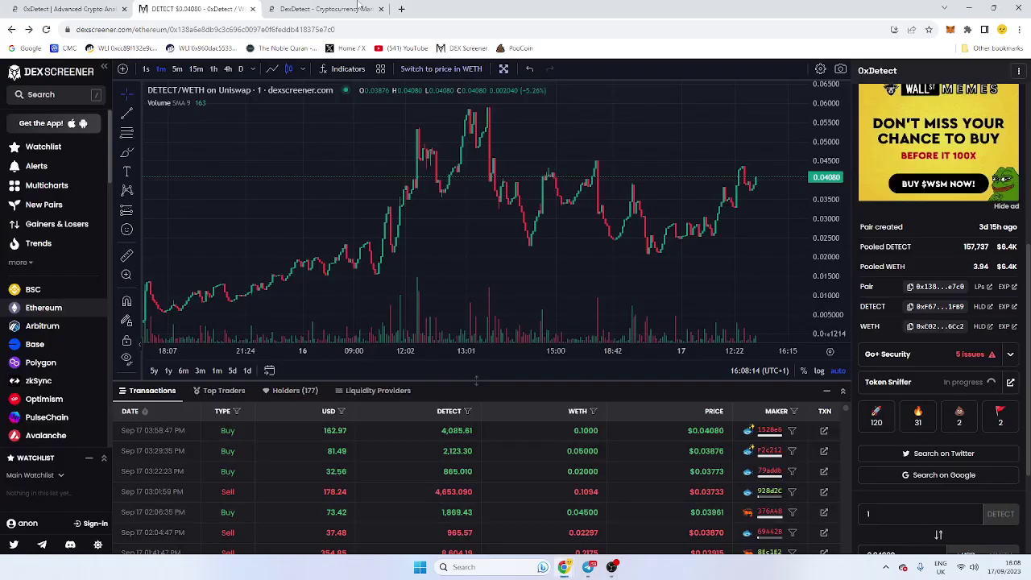
click(356, 7)
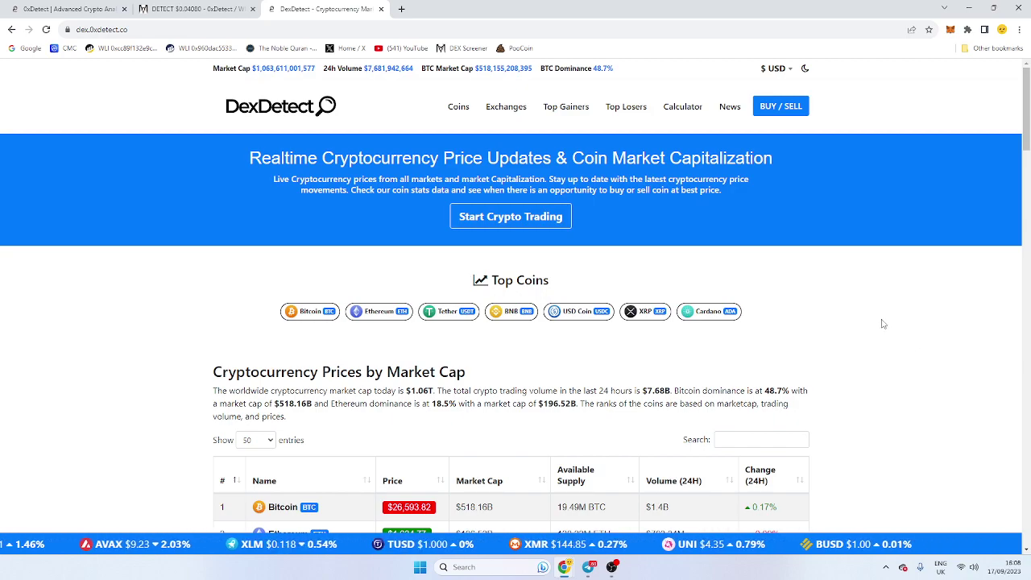
scroll(880, 322, down, 3)
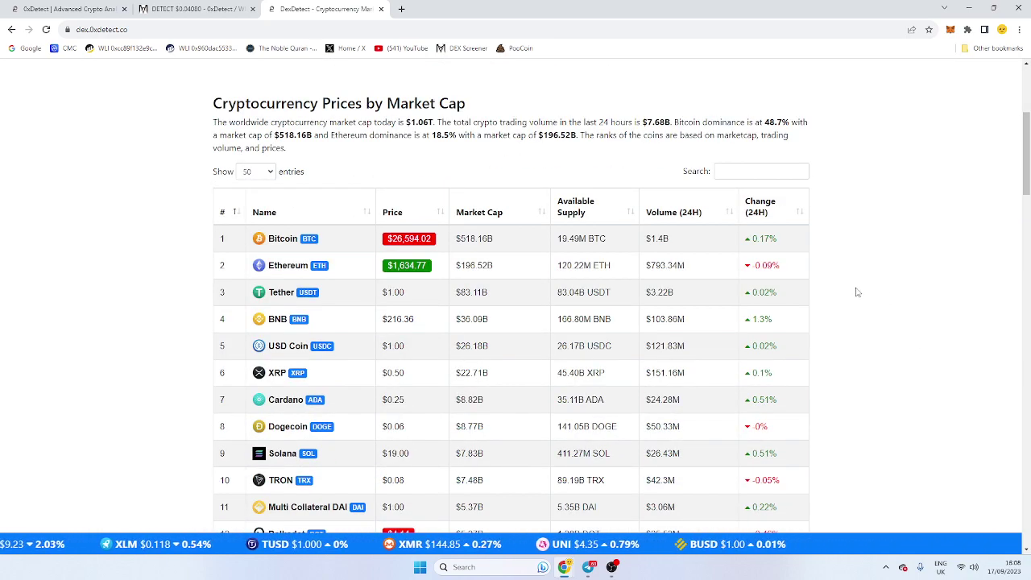
scroll(838, 306, down, 9)
scroll(822, 314, down, 11)
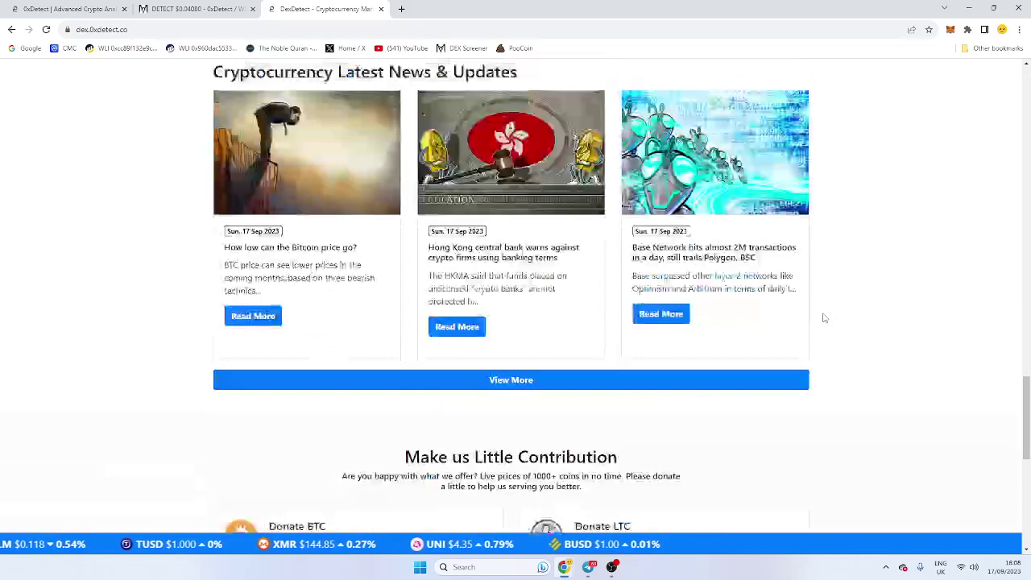
scroll(829, 330, down, 4)
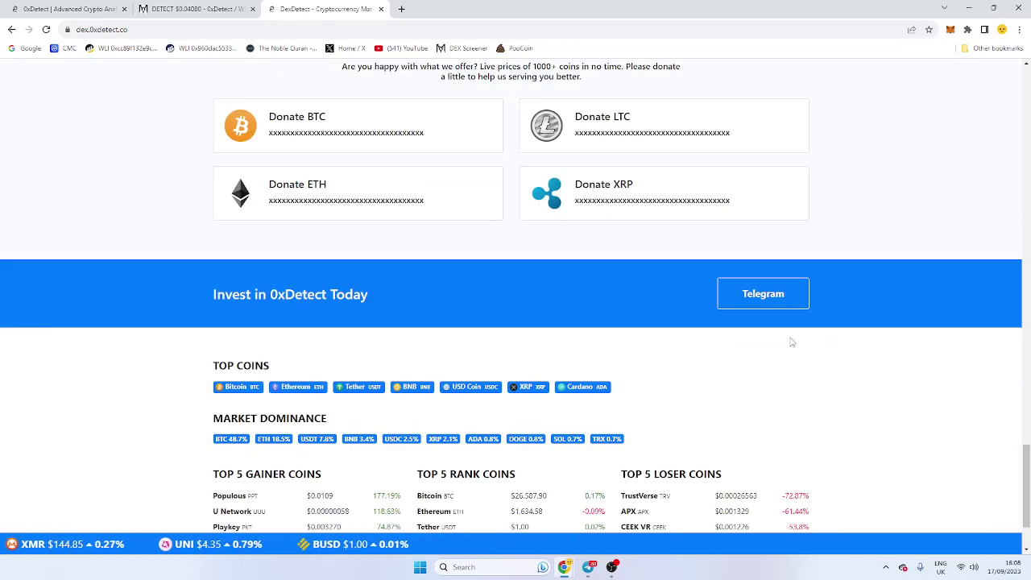
scroll(791, 361, down, 2)
scroll(796, 366, up, 15)
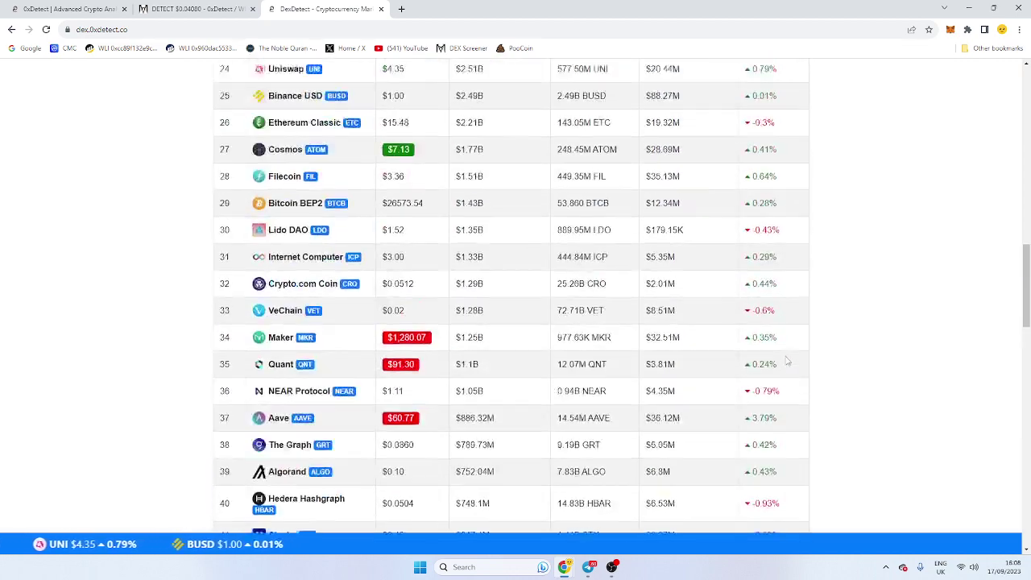
scroll(785, 362, up, 13)
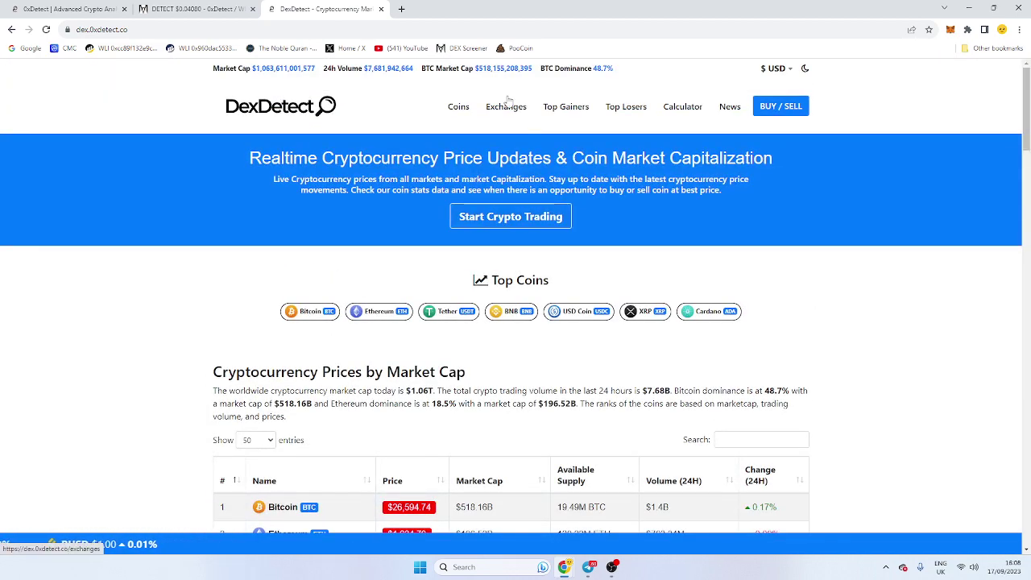
- Open DexDetect's Top Gainers page and scroll through the 24-hour gainers led by Populous
click(552, 112)
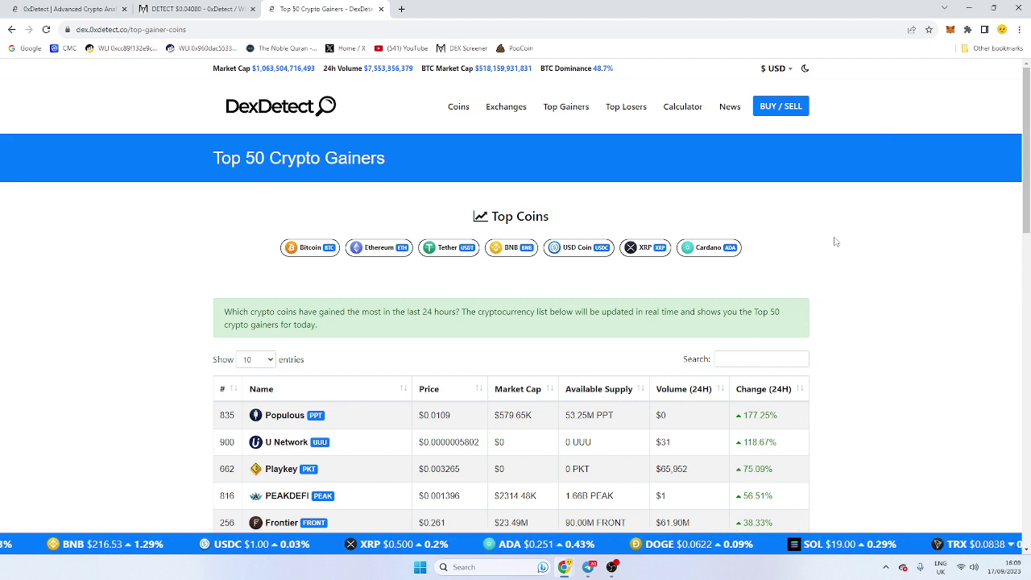
scroll(835, 253, down, 3)
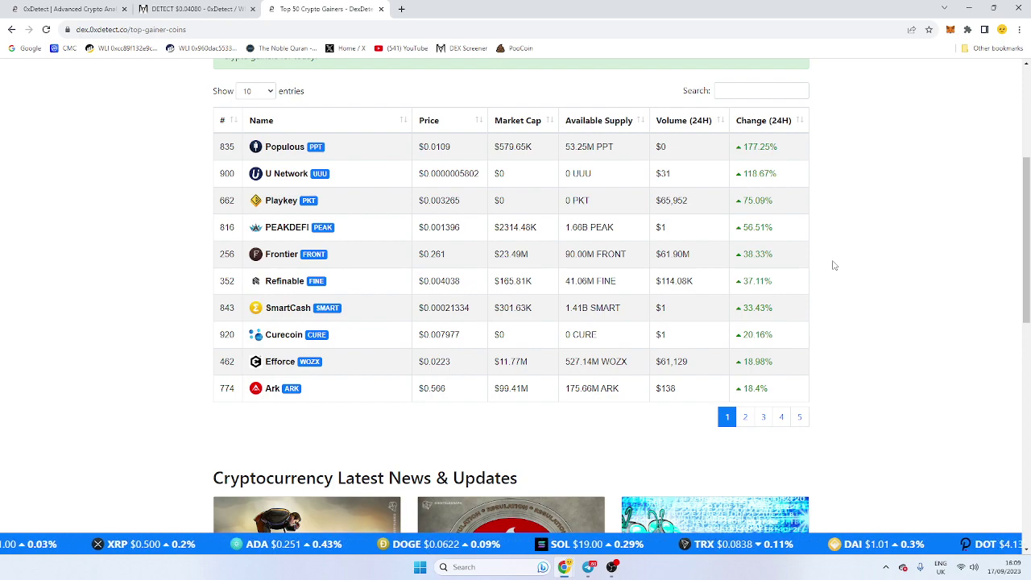
scroll(842, 276, down, 5)
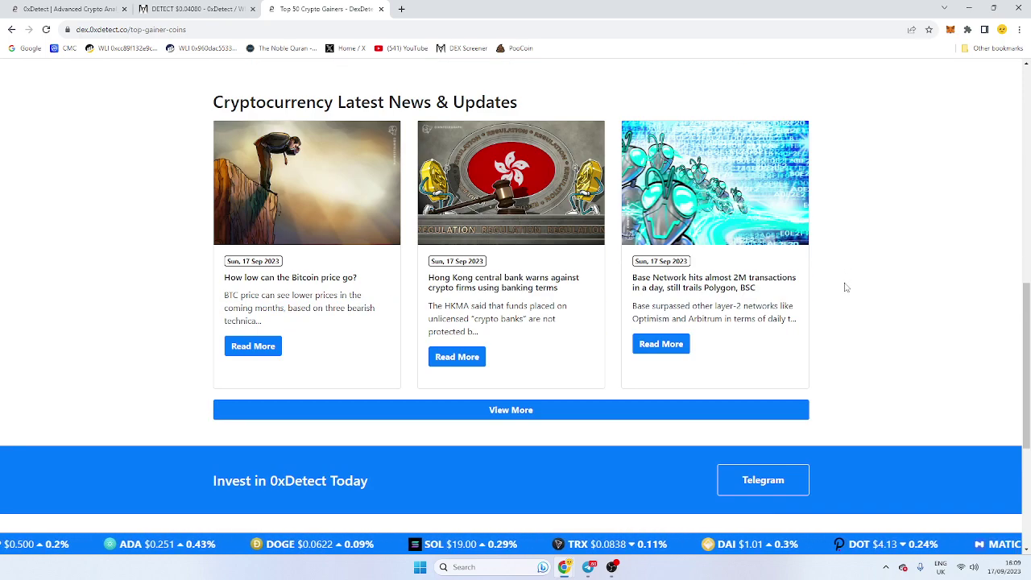
scroll(845, 288, up, 5)
scroll(845, 287, up, 3)
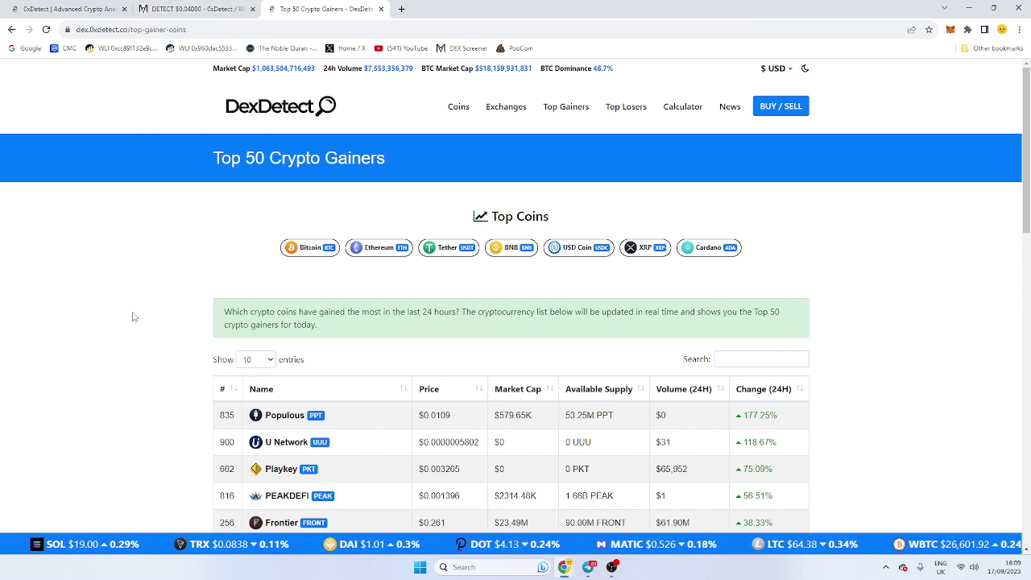
- Switch to the DETECT/WETH DexScreener tab and pan the price chart sideways
click(197, 8)
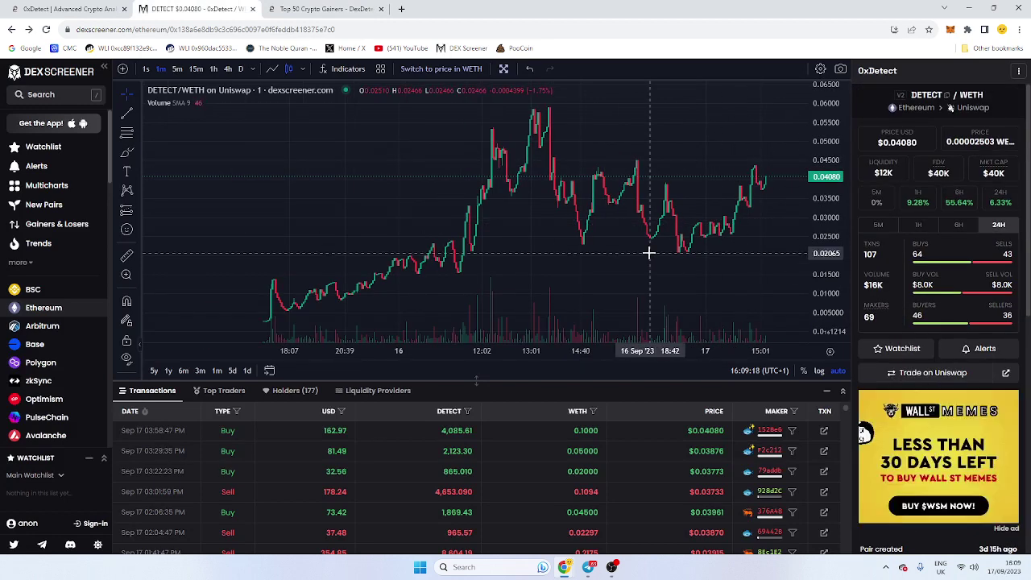
drag(632, 250, 596, 254)
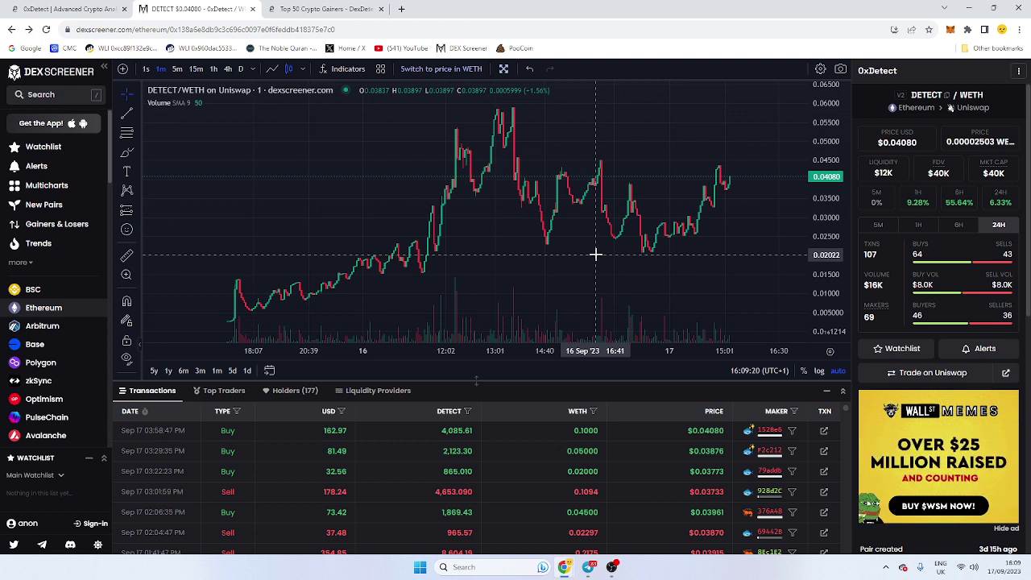